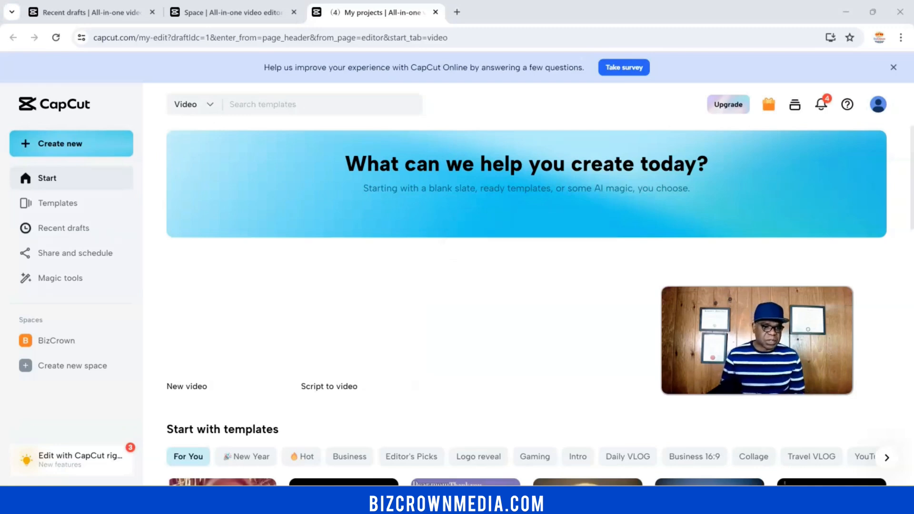
left_click(58, 143)
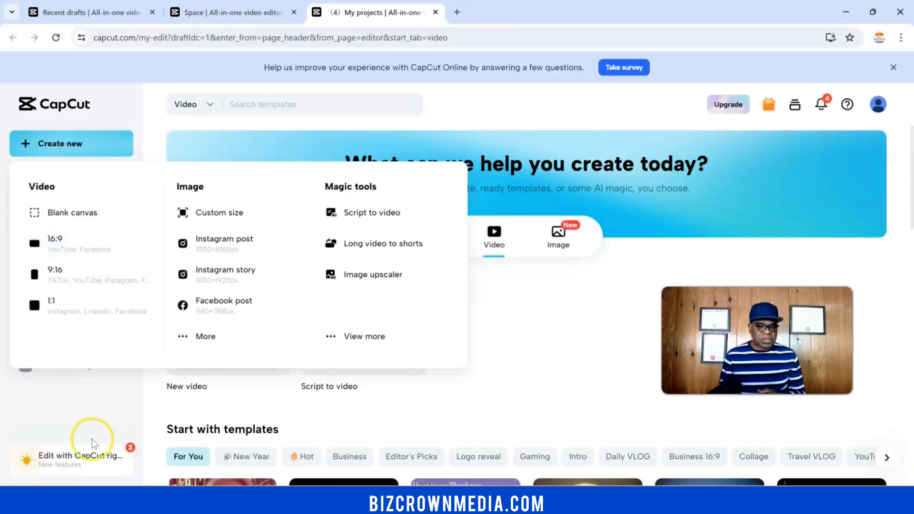
left_click(100, 415)
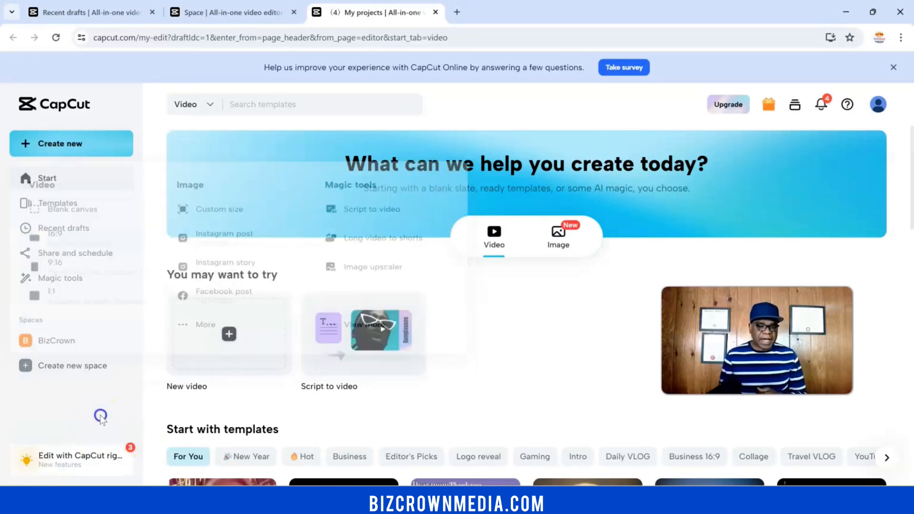
left_click(62, 342)
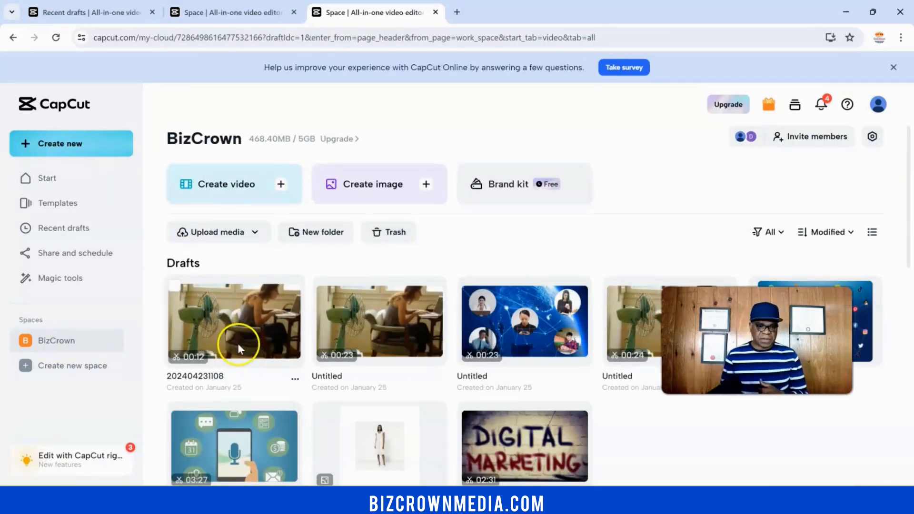
left_click(233, 334)
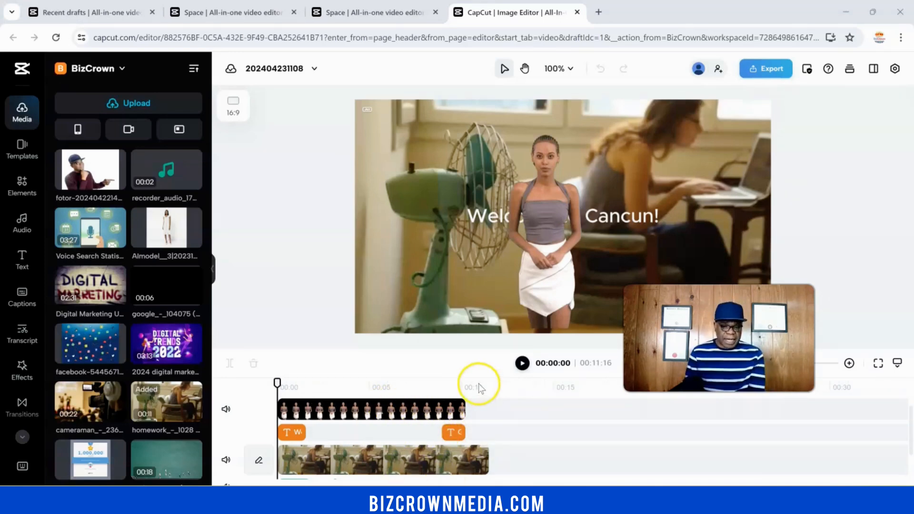
Move the playhead to the end of the main video clip at 00:11:16
left_click(466, 385)
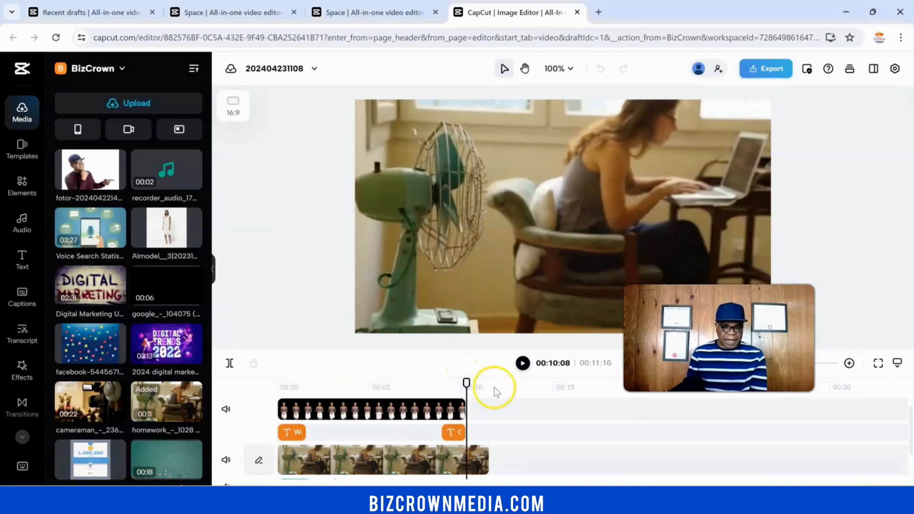
left_click(494, 387)
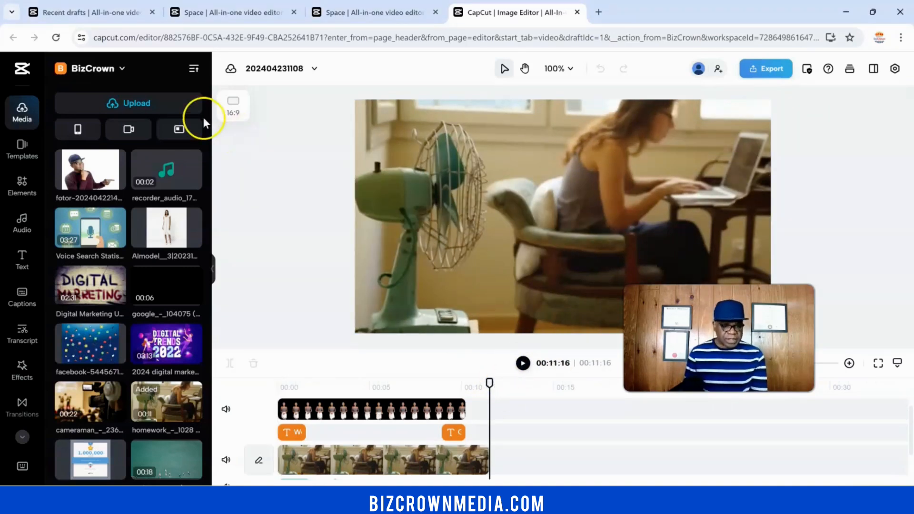
left_click(129, 102)
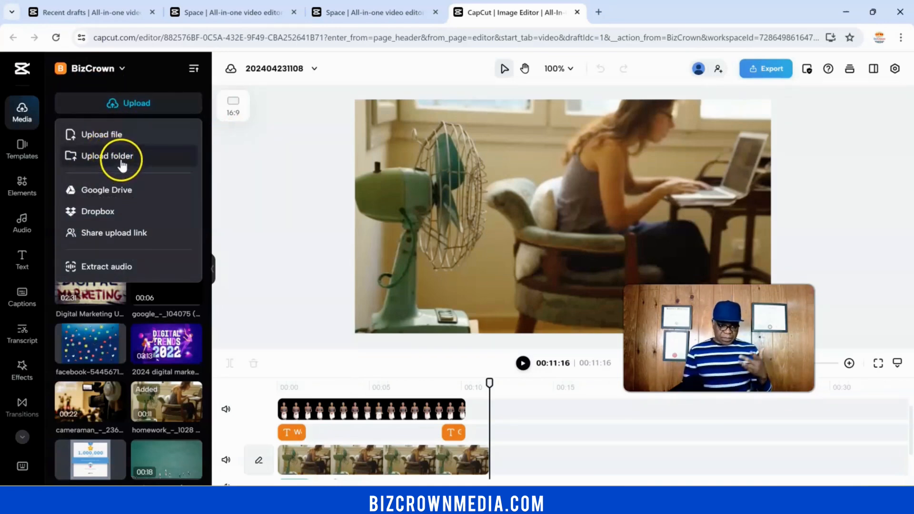
left_click(113, 195)
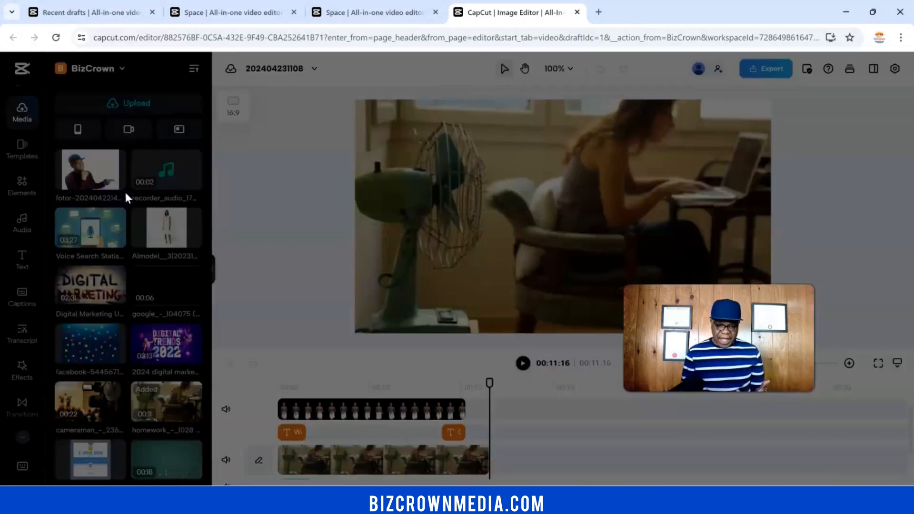
left_click(608, 164)
Upload the image file Google-Draft-Yotube (3) from the Downloads folder to the project media
left_click(139, 106)
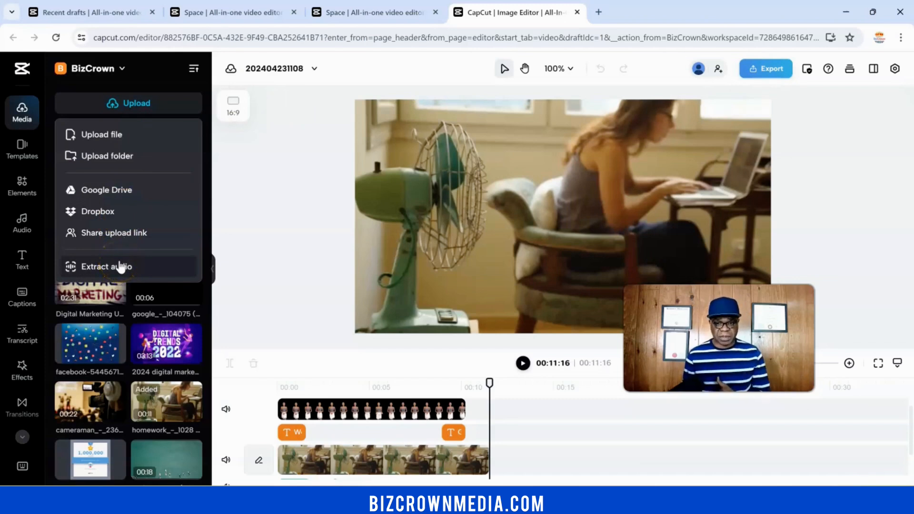
left_click(101, 136)
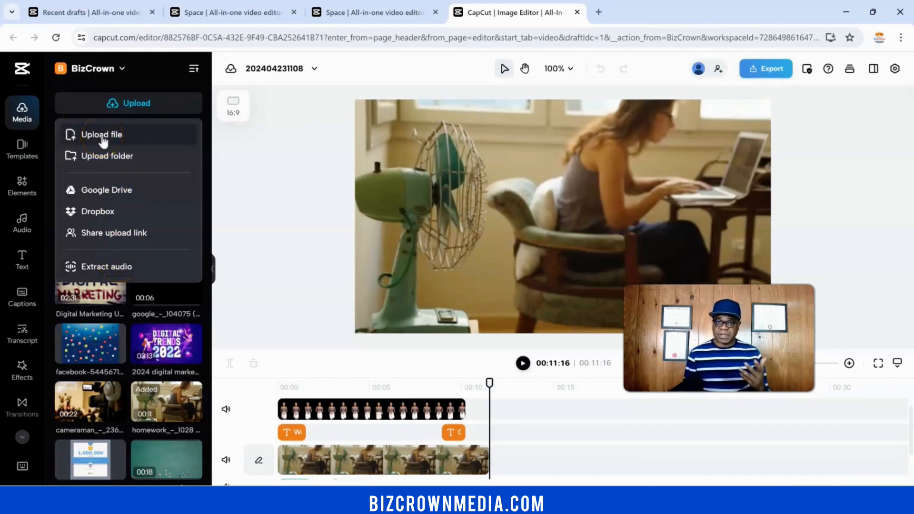
left_click(102, 138)
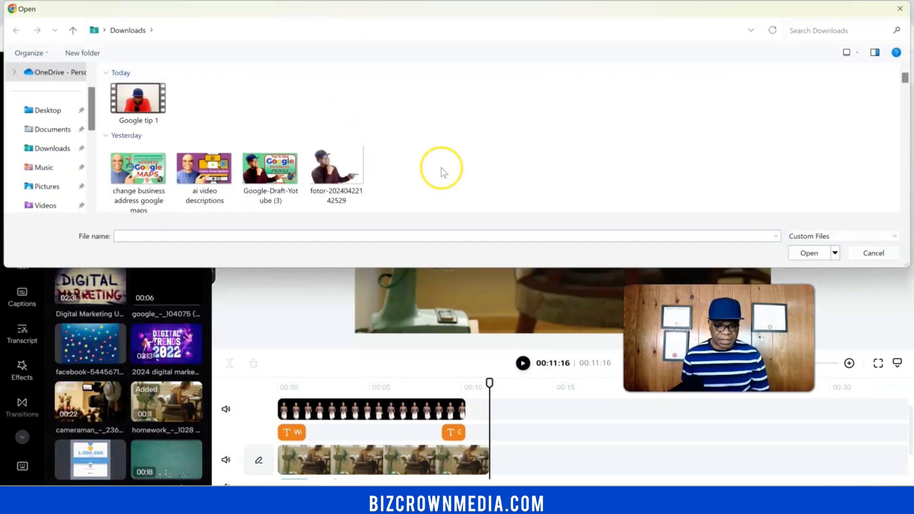
left_click(270, 173)
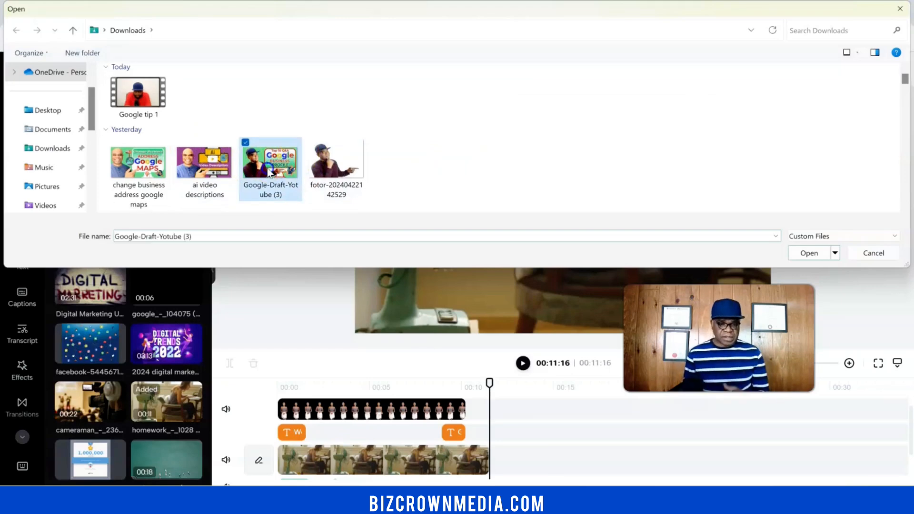
double_click(270, 172)
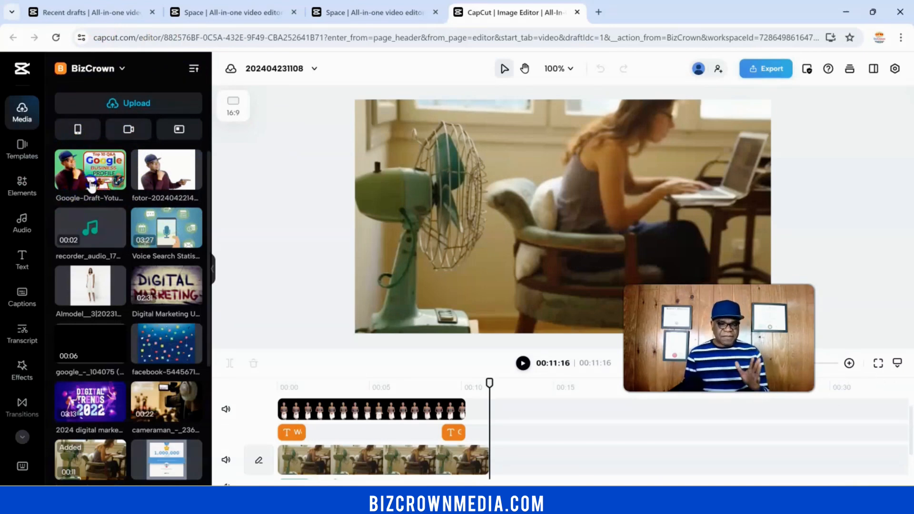
Add the uploaded Google-Draft-Yotube (3) image at the playhead and delete that clip again
left_click(74, 173)
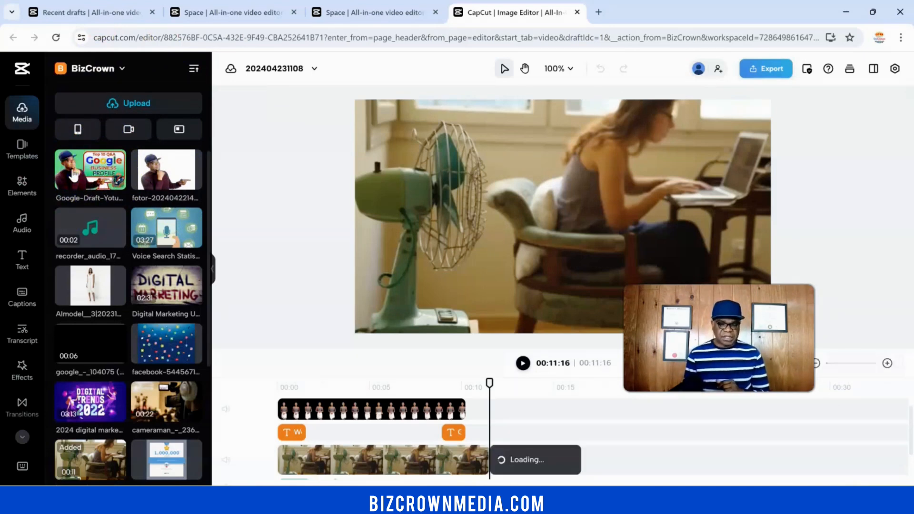
left_click(336, 308)
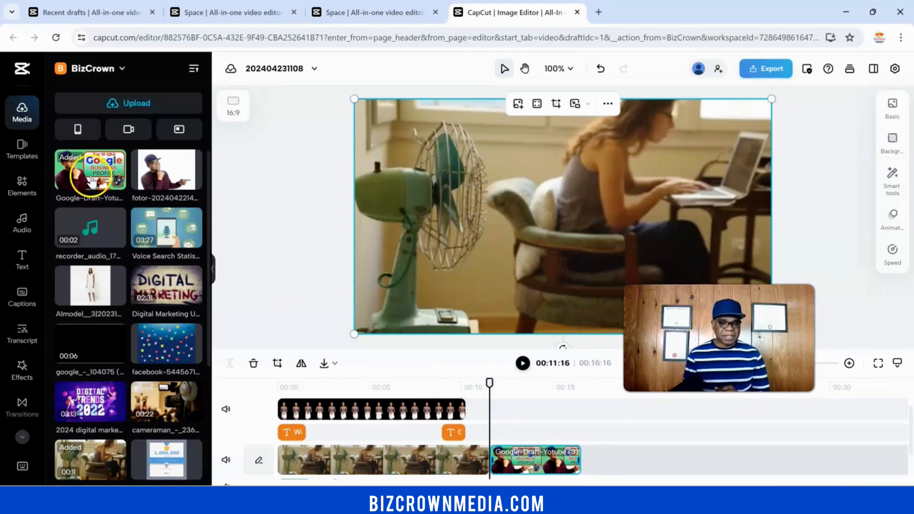
key("Delete")
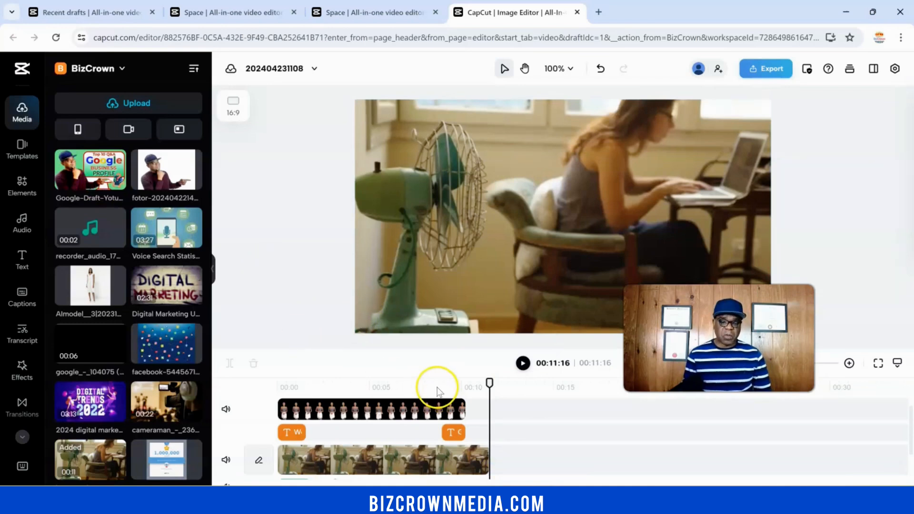
Place the Google-Draft-Yotube (3) image on the main track after the video clip, and insert another copy at the timeline's start
left_click_drag(76, 170, 507, 475)
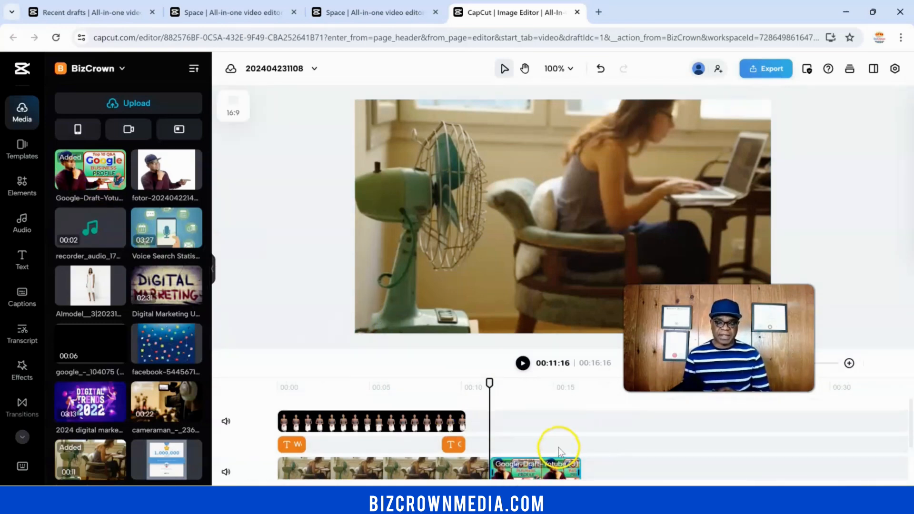
scroll(500, 442, "up", 2)
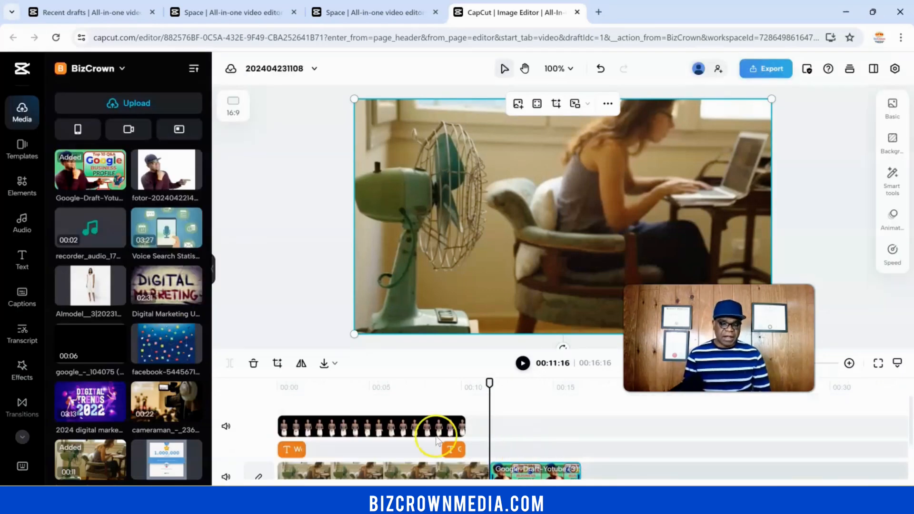
left_click(279, 388)
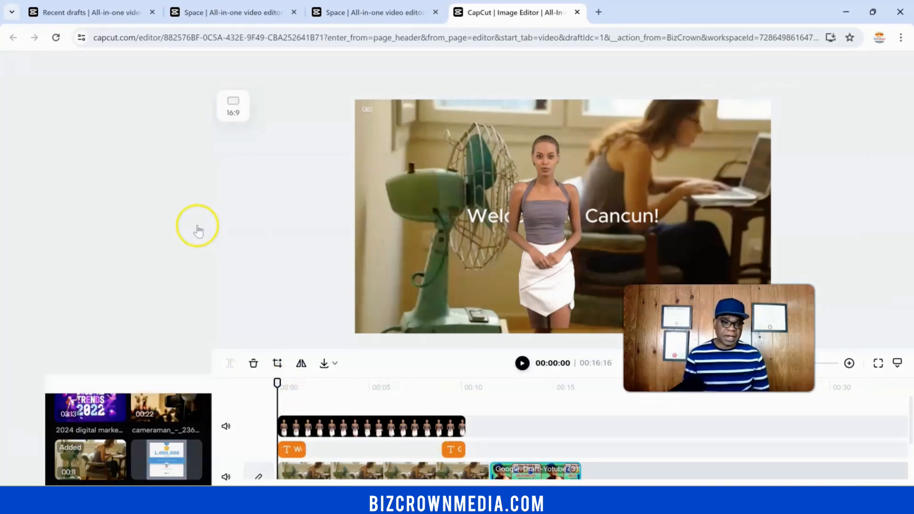
left_click(114, 197)
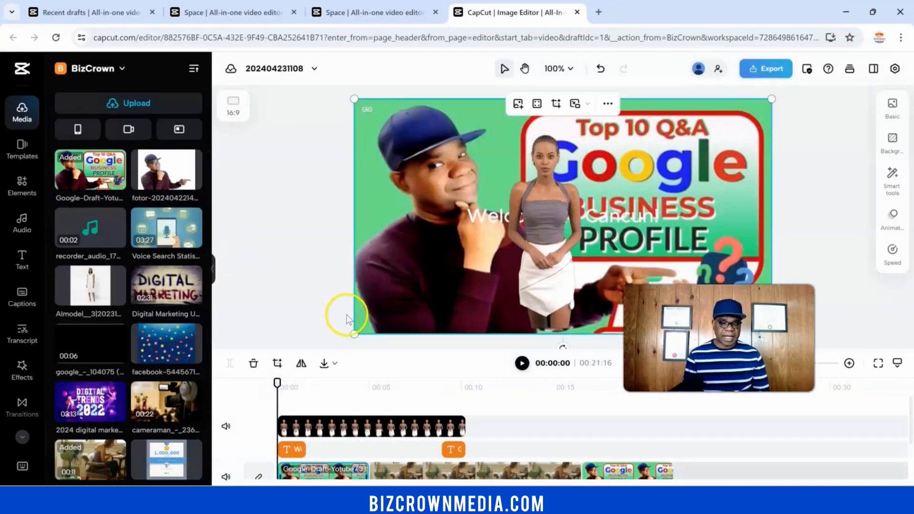
Examine the arrangement of the timeline tracks and play the video from the start through to the last image clip
scroll(354, 327, "down", 1)
scroll(418, 399, "down", 2)
scroll(414, 404, "up", 2)
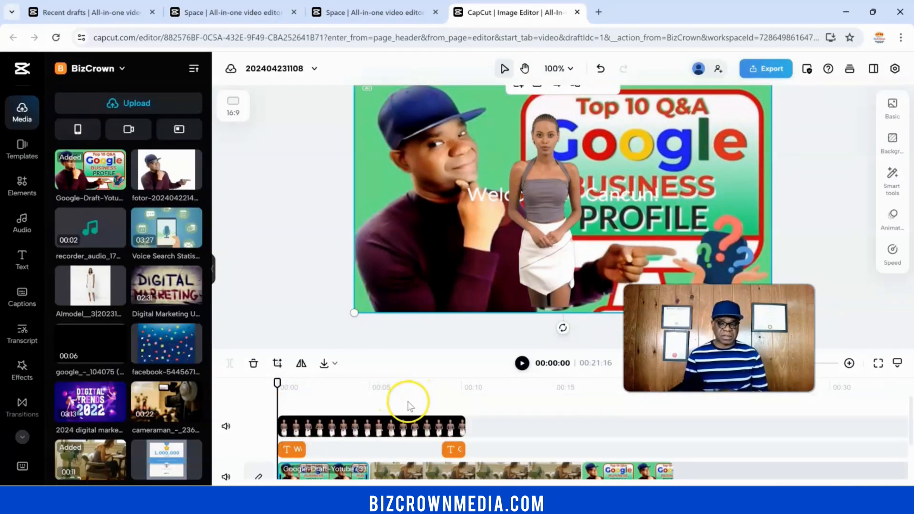
scroll(410, 402, "down", 2)
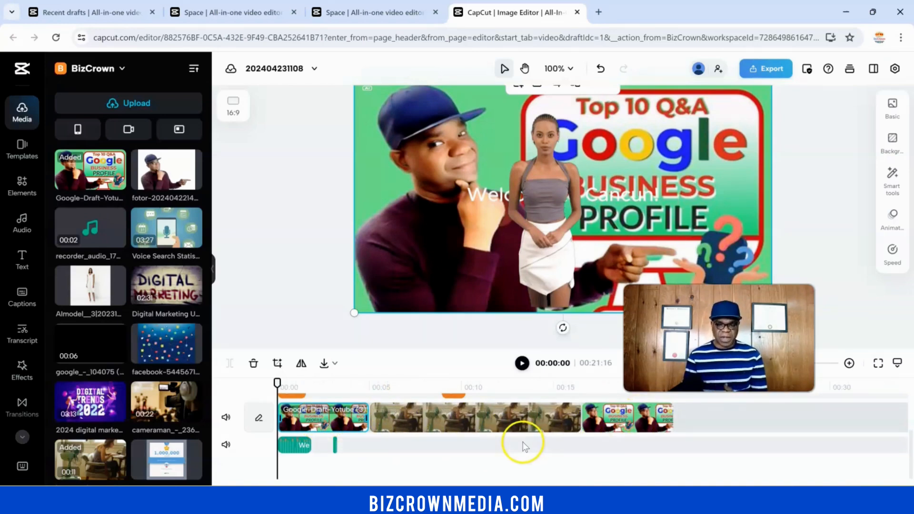
scroll(512, 445, "up", 2)
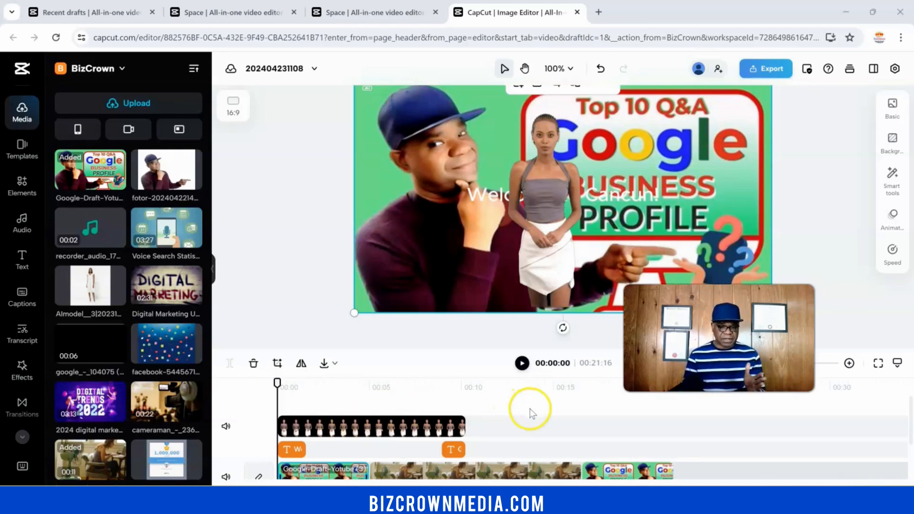
scroll(572, 450, "down", 2)
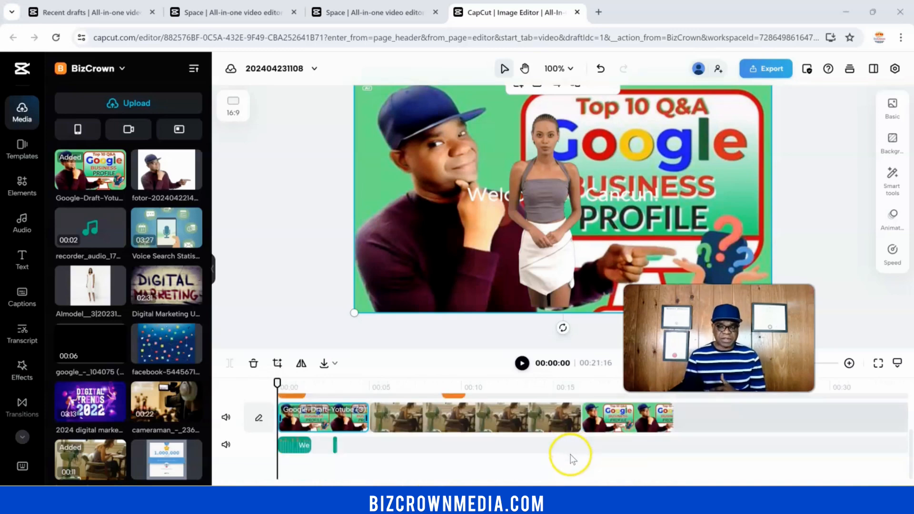
scroll(572, 460, "up", 2)
left_click(523, 363)
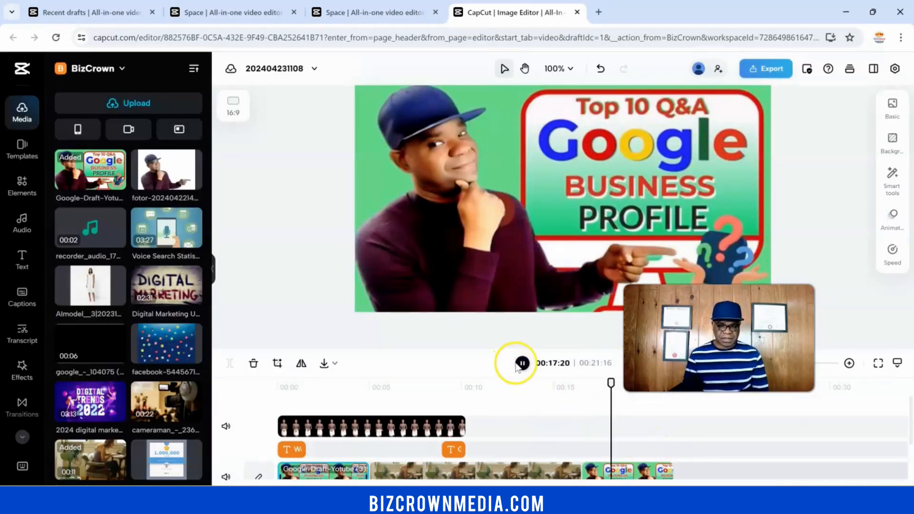
left_click(522, 363)
Crop the last image clip on the main track manually, cutting off about the right fifth of the picture
scroll(413, 450, "down", 2)
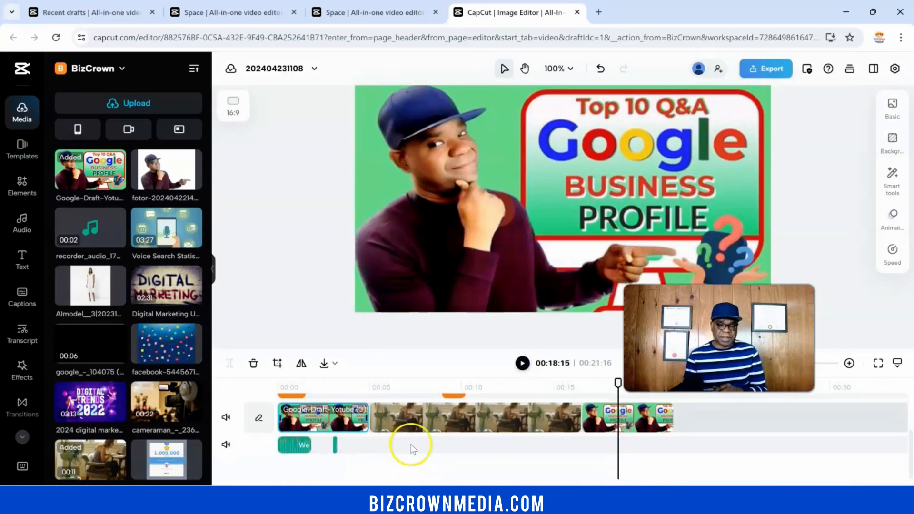
scroll(596, 452, "up", 2)
scroll(571, 443, "down", 2)
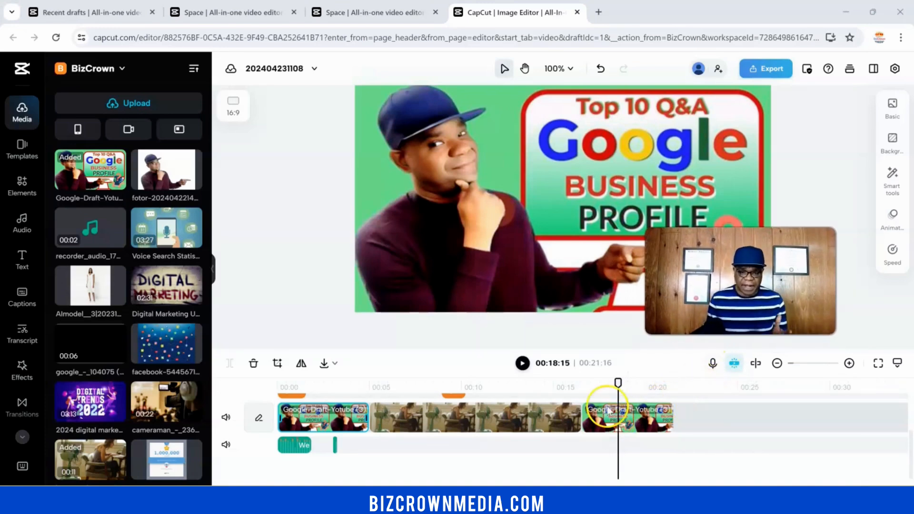
scroll(598, 402, "up", 2)
scroll(598, 410, "down", 2)
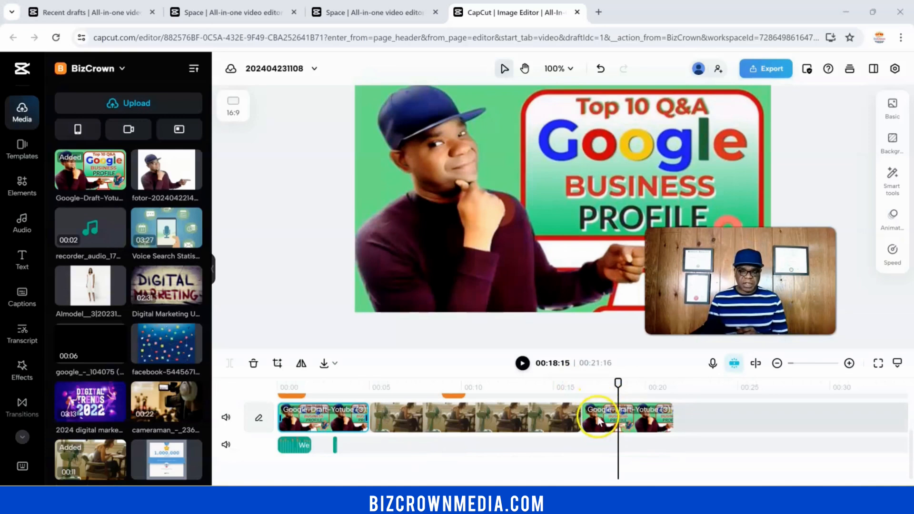
left_click(602, 424)
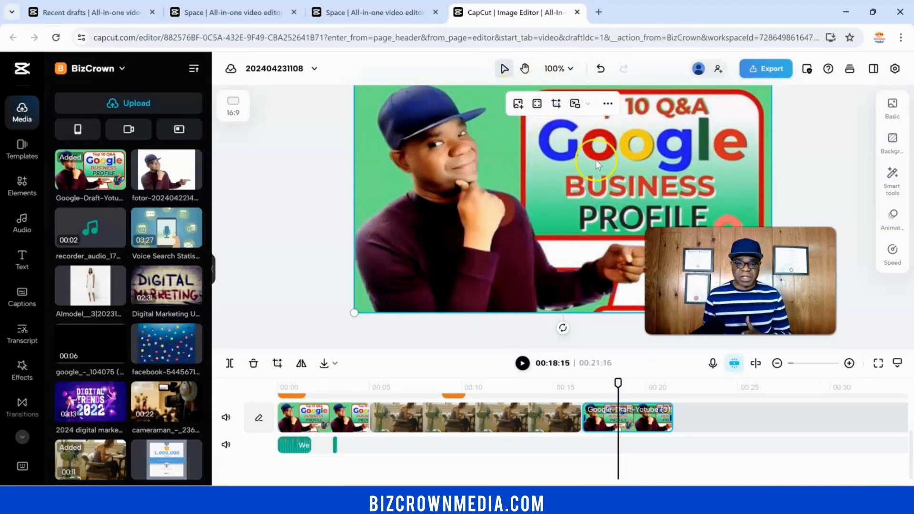
left_click(556, 106)
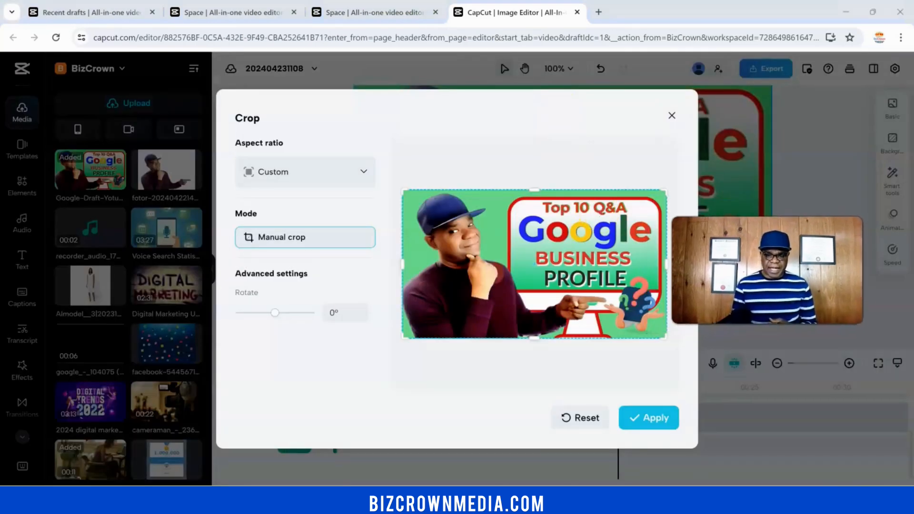
left_click_drag(665, 263, 615, 264)
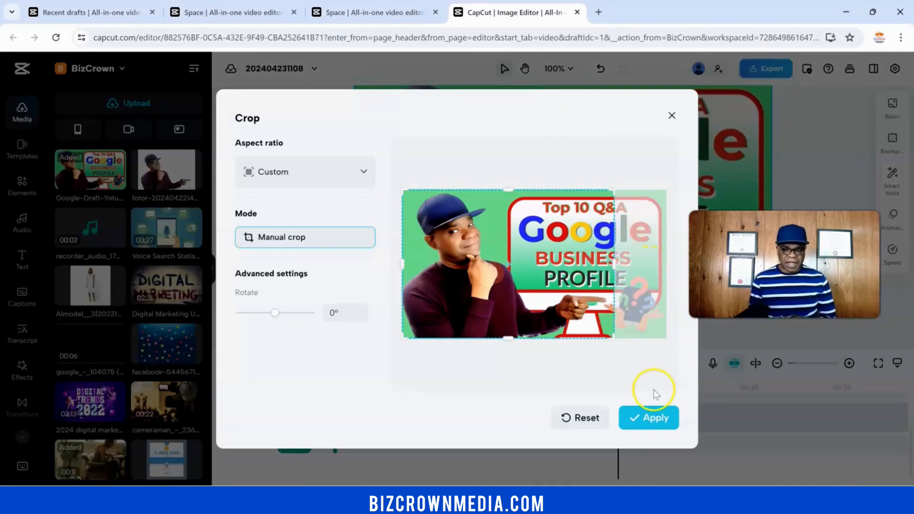
left_click(653, 419)
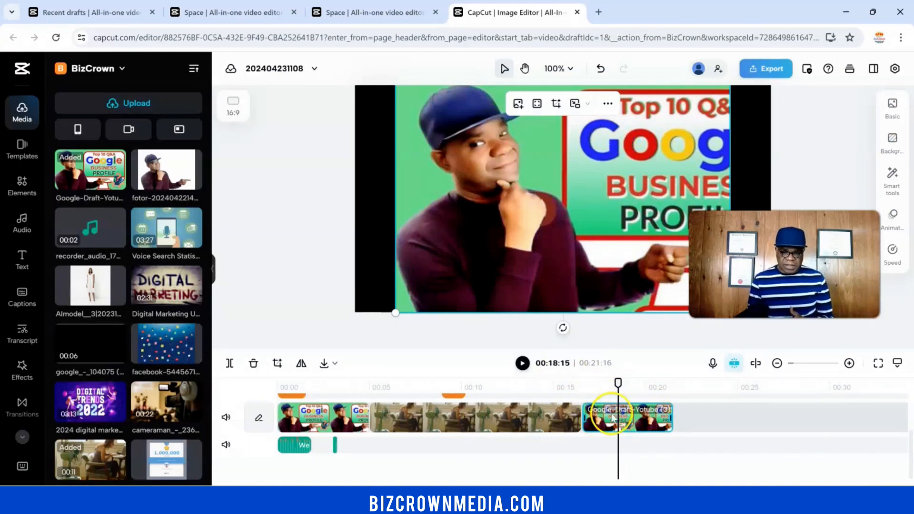
Shrink the cropped image on the canvas to less than half its size, toward its lower-left corner
scroll(690, 419, "up", 2)
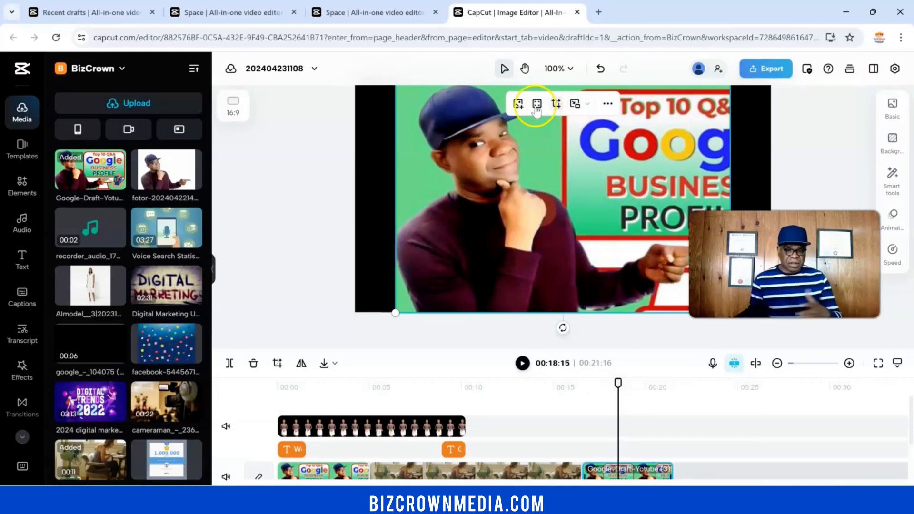
scroll(716, 137, "up", 1)
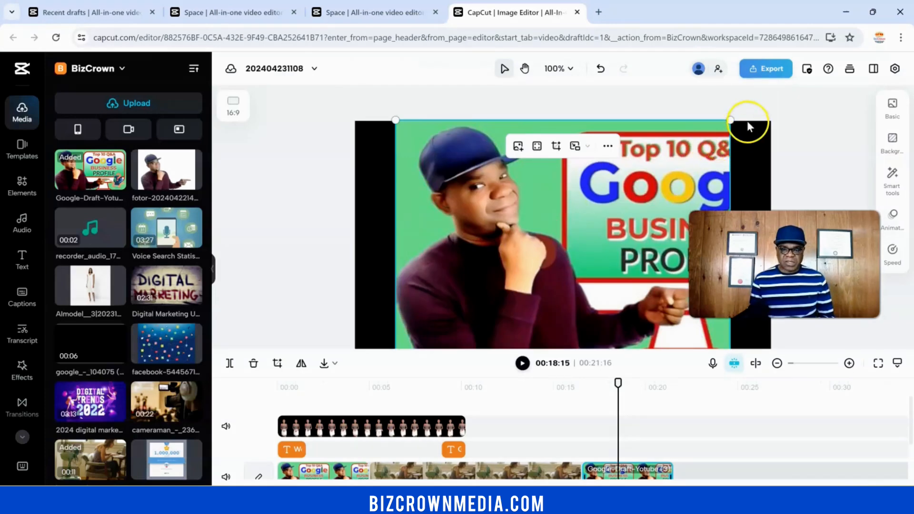
left_click_drag(731, 120, 685, 203)
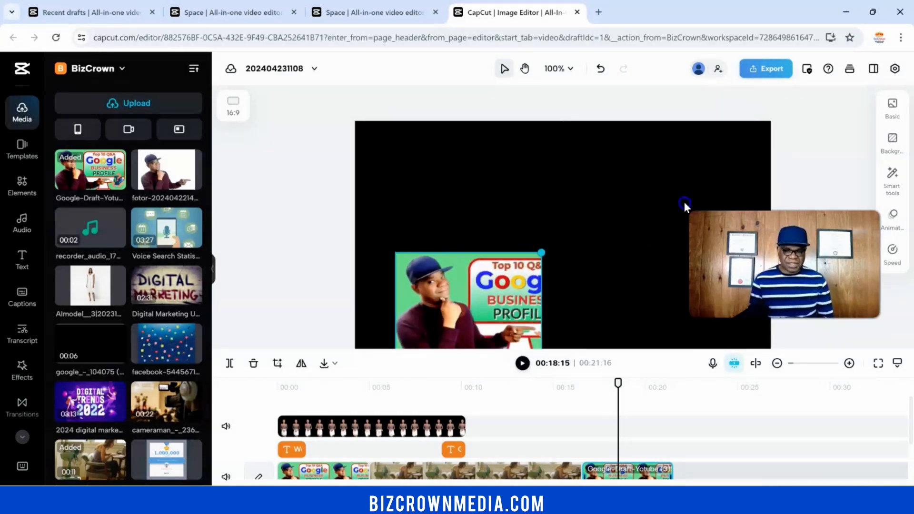
Enlarge the cropped image on the canvas and fit it to the full canvas height
left_click_drag(544, 238, 518, 246)
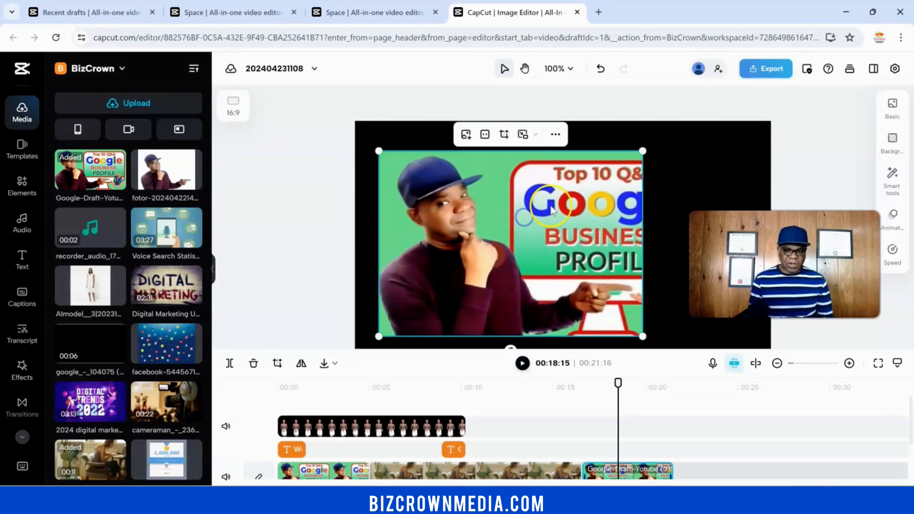
left_click(484, 136)
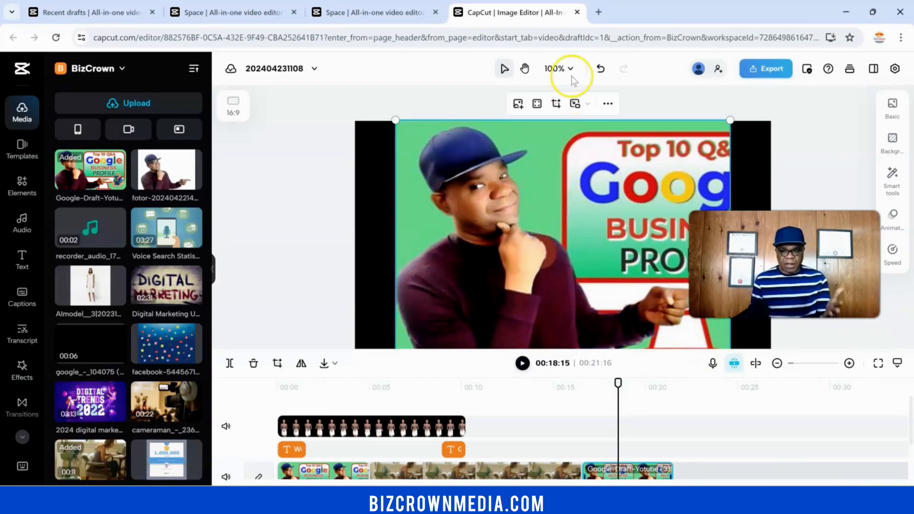
Turn the last image clip into a picture-in-picture overlay in the canvas's top right corner and select its clip on the timeline
left_click(578, 106)
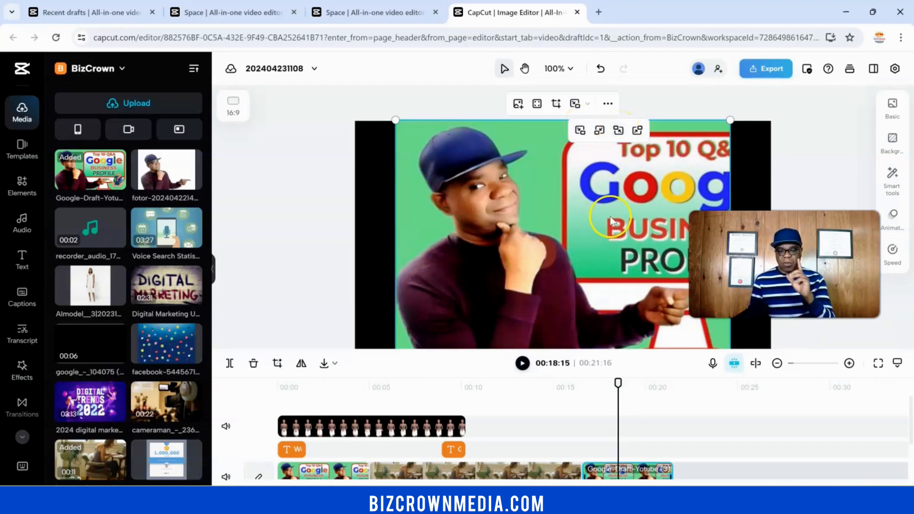
left_click(618, 384)
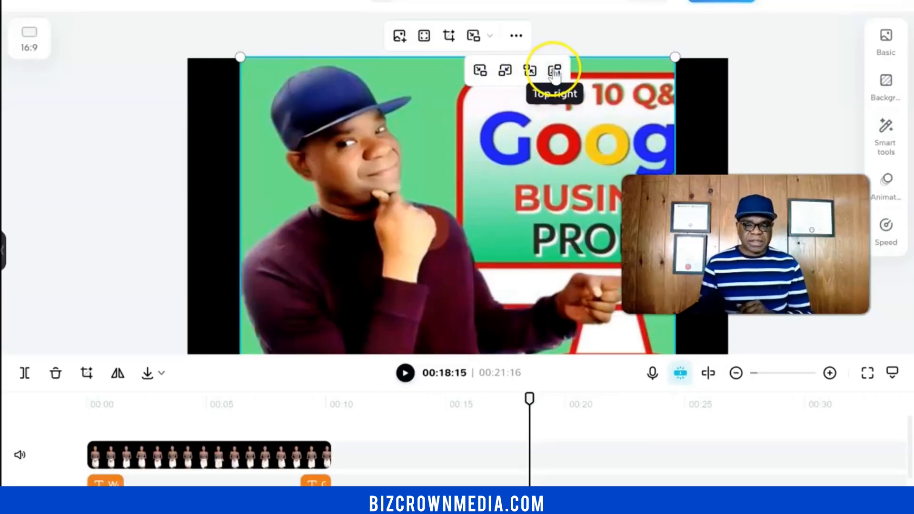
left_click(555, 71)
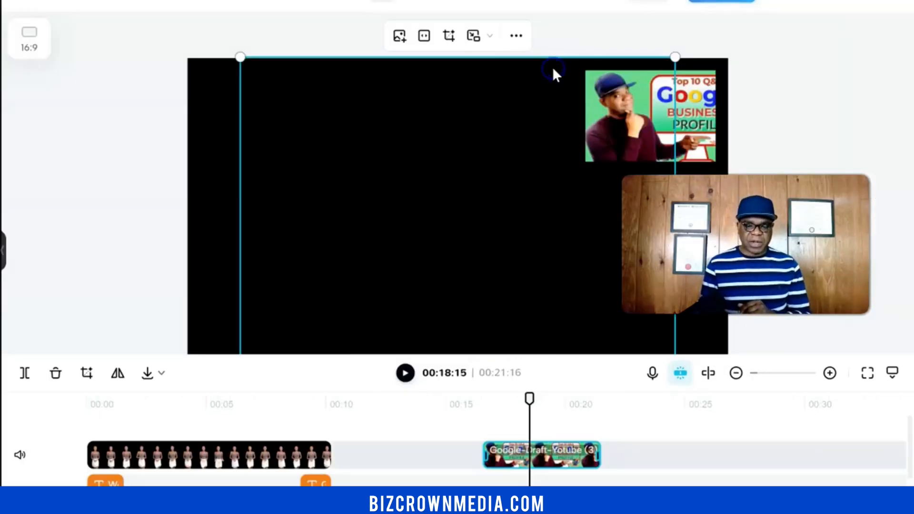
left_click(571, 457)
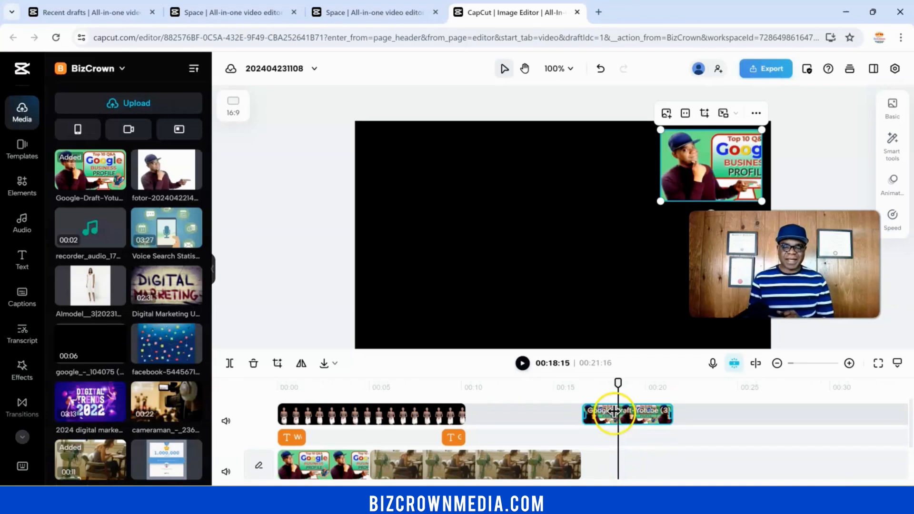
Extend the overlay image clip's start earlier so it overlaps the end of the video clip, giving it a duration of 00:08:19
scroll(614, 410, "down", 1)
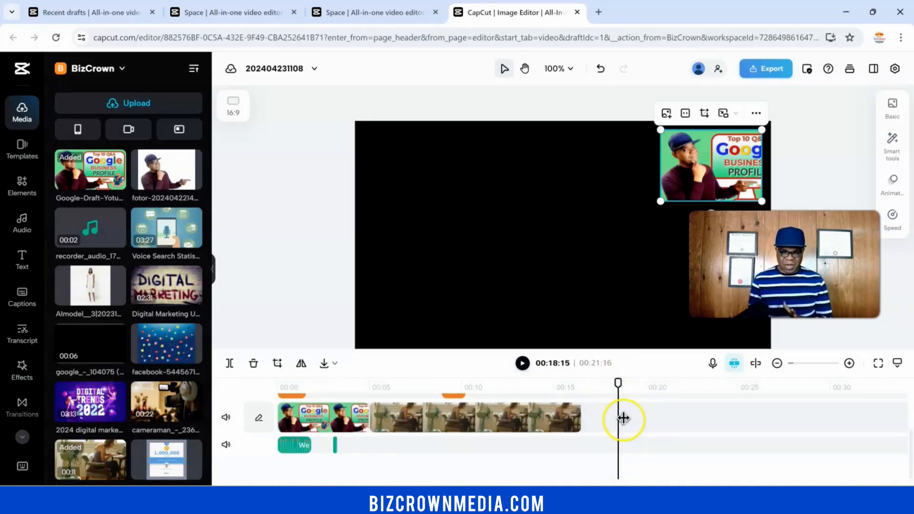
scroll(634, 444, "up", 1)
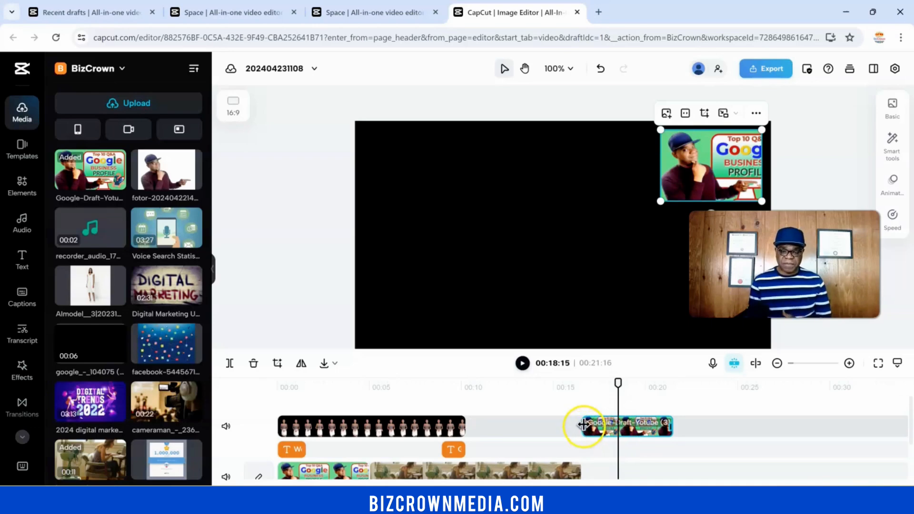
left_click_drag(584, 425, 605, 425)
left_click_drag(546, 428, 516, 426)
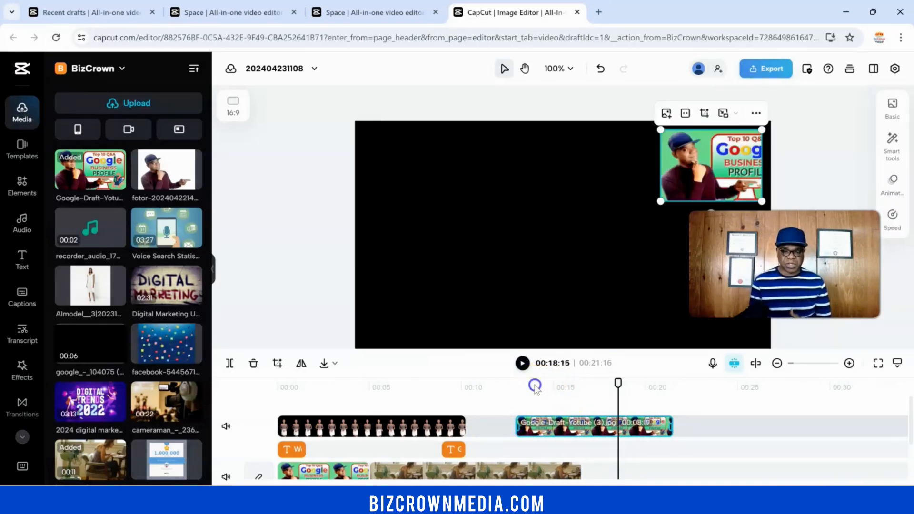
At 00:13:28, enlarge the overlay image to about 40% of the canvas width and move it near the canvas's upper middle
left_click(534, 383)
left_click_drag(659, 203, 595, 247)
left_click_drag(590, 184, 435, 221)
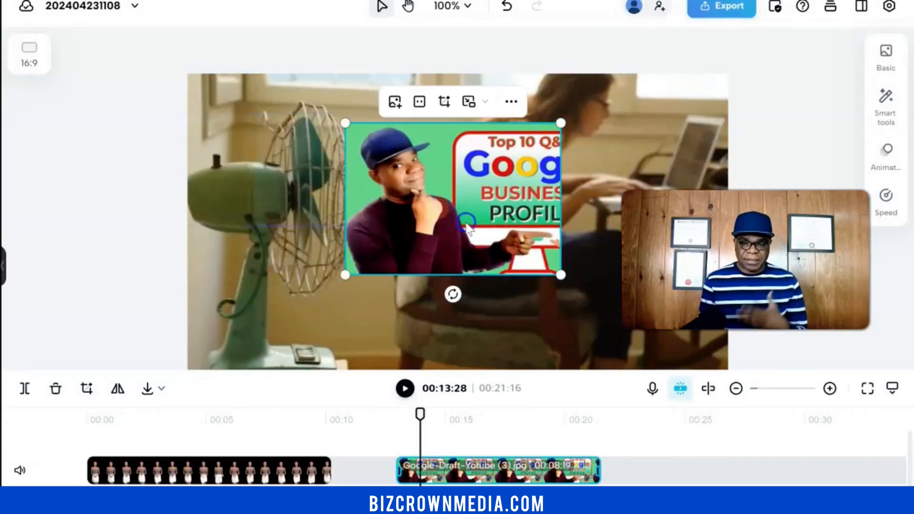